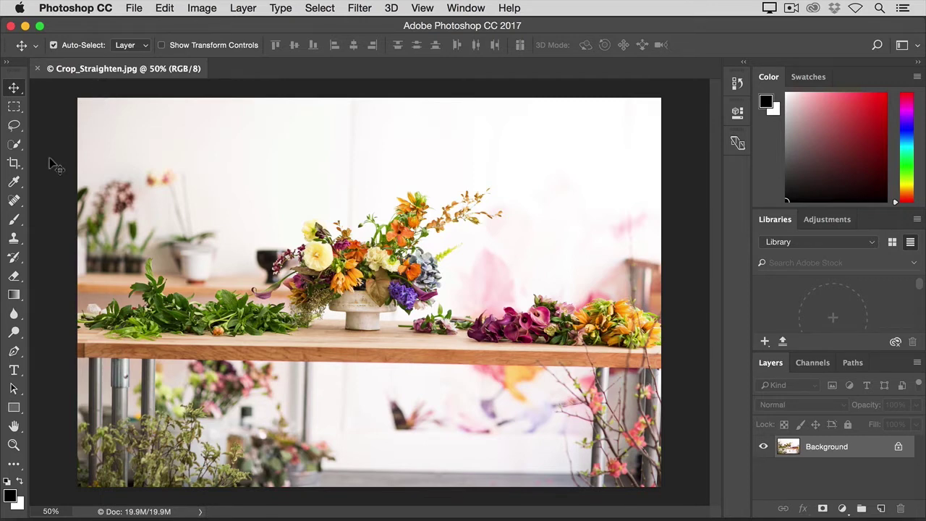
- Draw a crop box, pulling the top-left and bottom-right corners in around the bouquet
{"action": "left_click", "coordinate": [14, 164]}
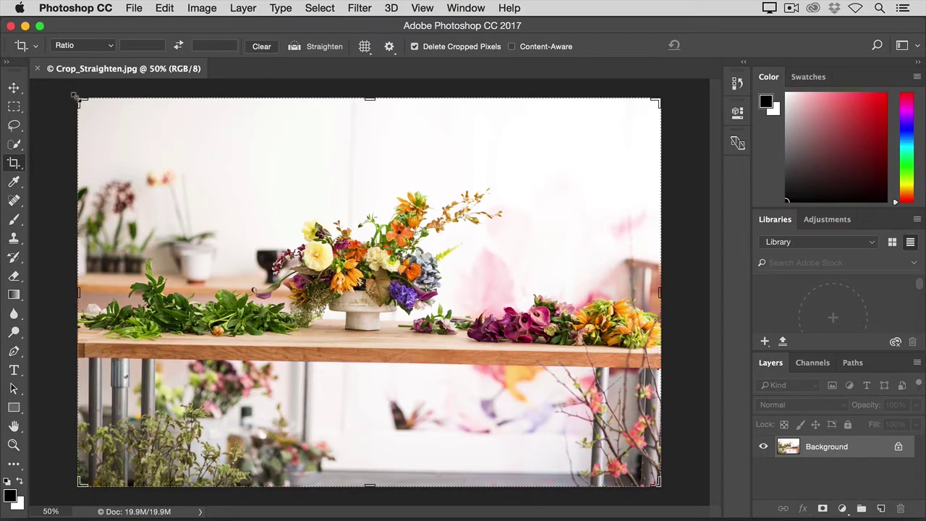
{"action": "left_click_drag", "start_coordinate": [74, 95], "coordinate": [142, 123]}
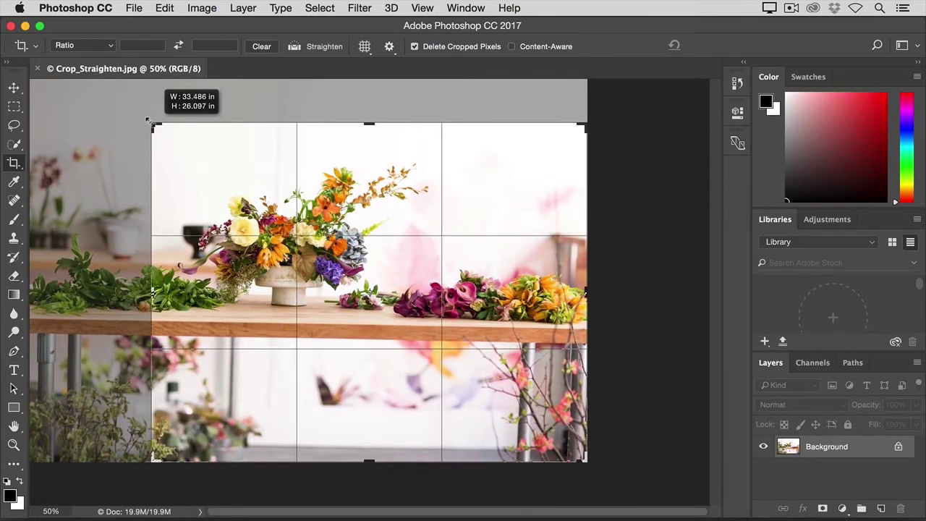
{"action": "left_click_drag", "start_coordinate": [142, 123], "coordinate": [153, 125]}
{"action": "left_click_drag", "start_coordinate": [585, 459], "coordinate": [524, 408]}
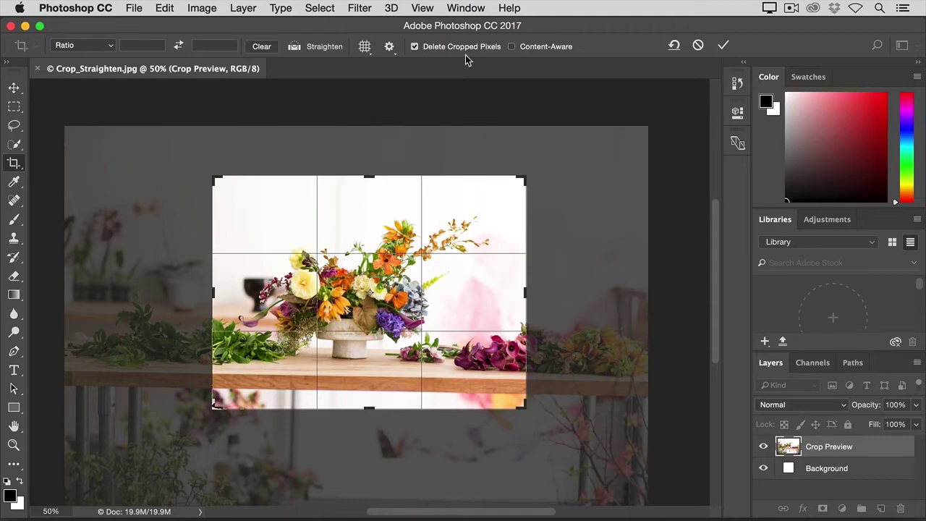
- Turn off Delete Cropped Pixels in the crop options
{"action": "left_click", "coordinate": [415, 46]}
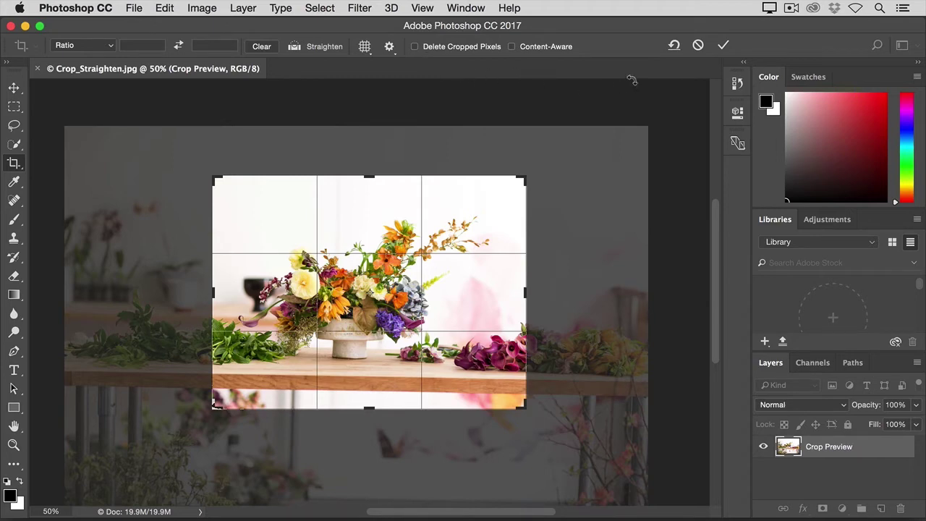
- Commit the bouquet crop from the options bar checkmark
{"action": "left_click", "coordinate": [726, 50]}
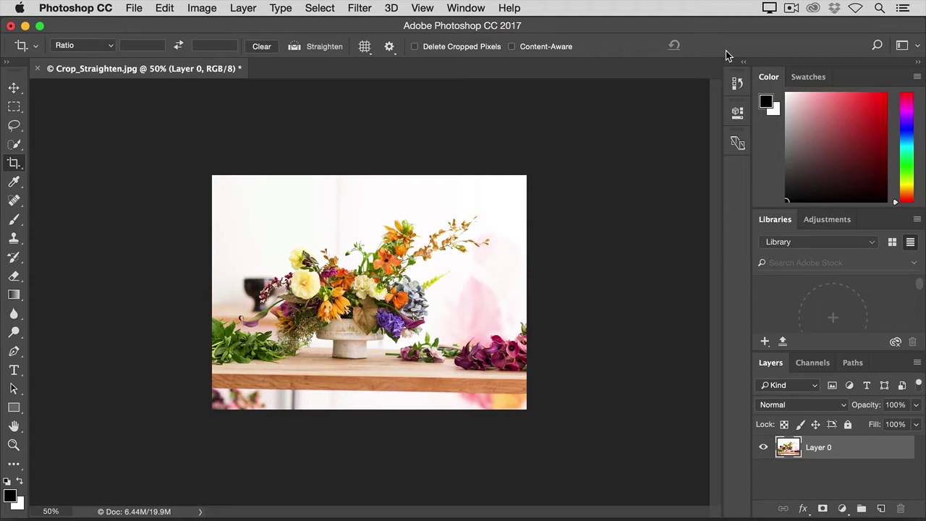
- Reopen the committed crop and widen its bottom-left corner slightly
{"action": "left_click", "coordinate": [437, 210]}
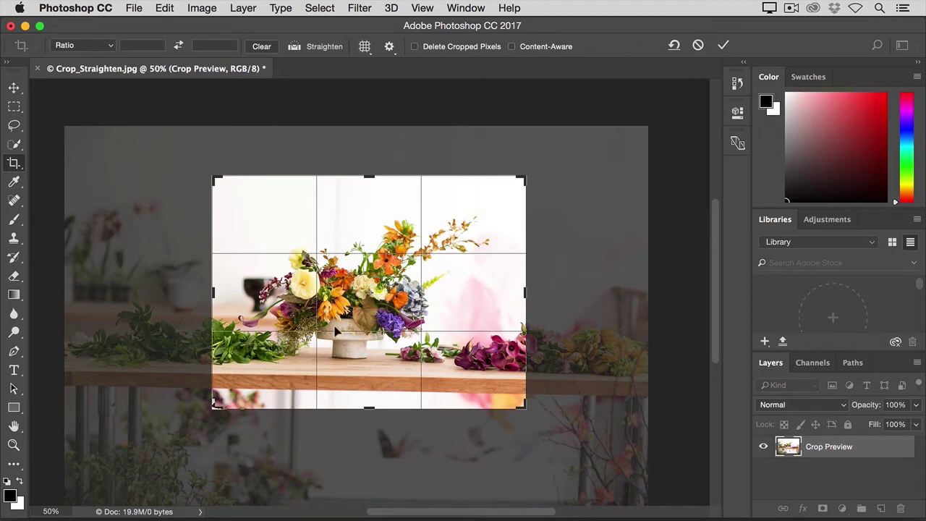
{"action": "left_click_drag", "start_coordinate": [213, 403], "coordinate": [198, 410]}
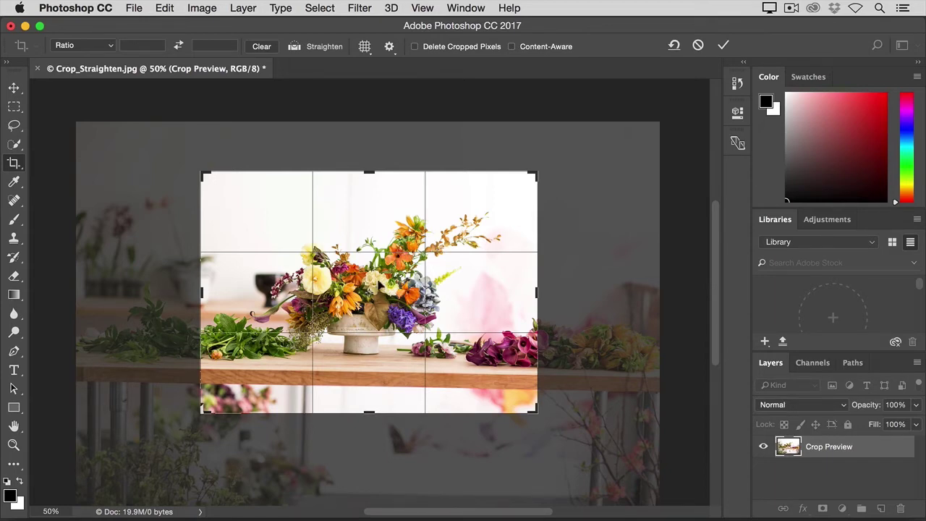
- Centre the bouquet in the crop, trim more from the bottom-left, and apply it
{"action": "left_click_drag", "start_coordinate": [398, 259], "coordinate": [398, 259]}
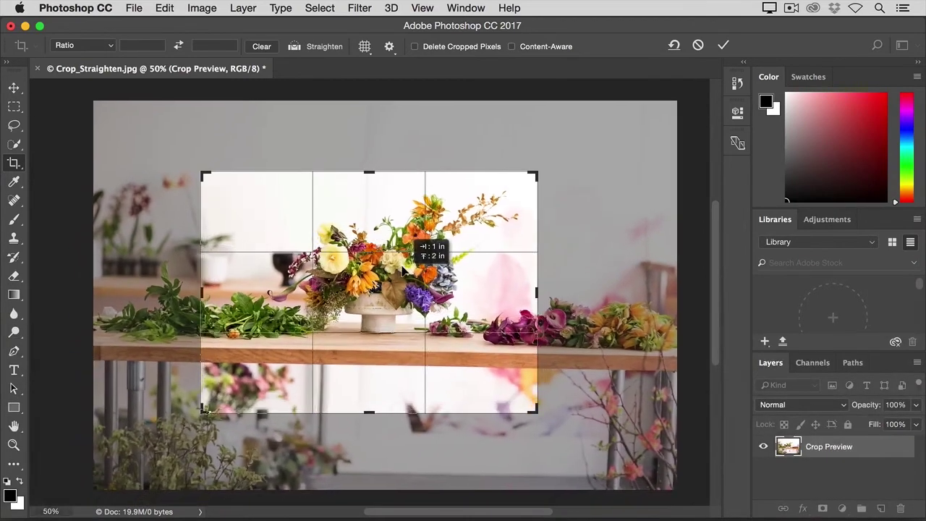
{"action": "left_click_drag", "start_coordinate": [379, 292], "coordinate": [431, 258]}
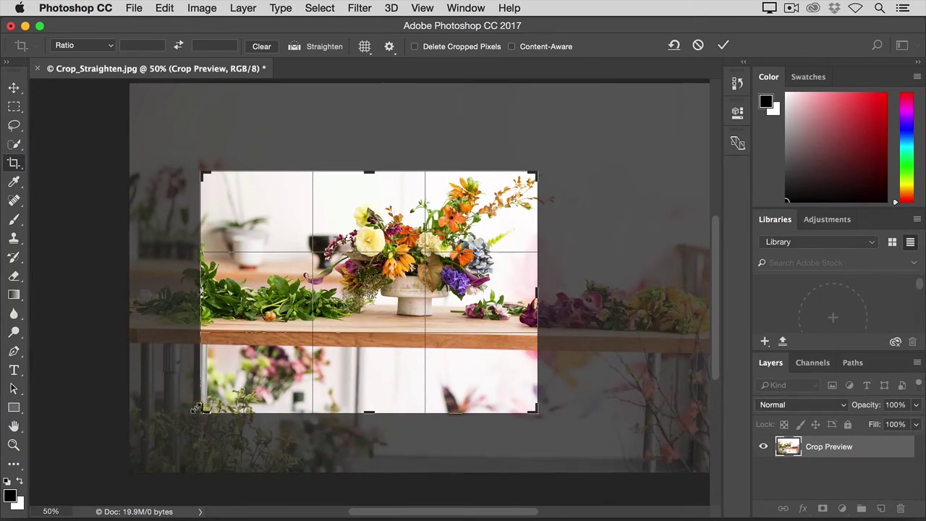
{"action": "left_click_drag", "start_coordinate": [196, 409], "coordinate": [243, 380]}
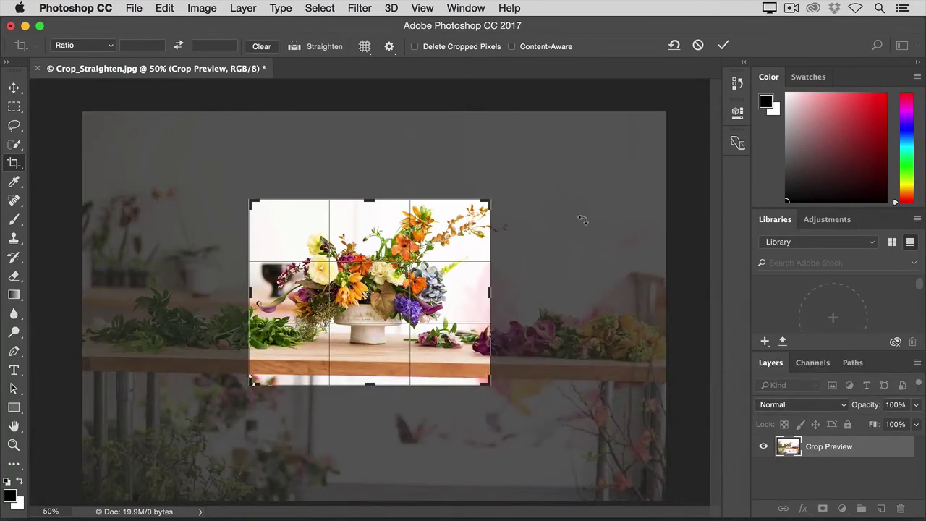
{"action": "left_click", "coordinate": [723, 46]}
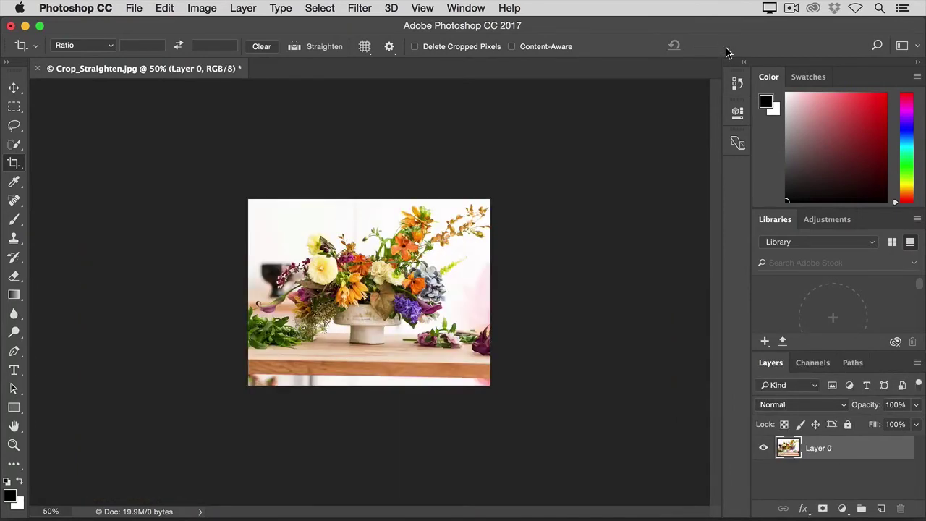
- Reopen the crop and tilt the photo slightly toward level
{"action": "left_click", "coordinate": [439, 256]}
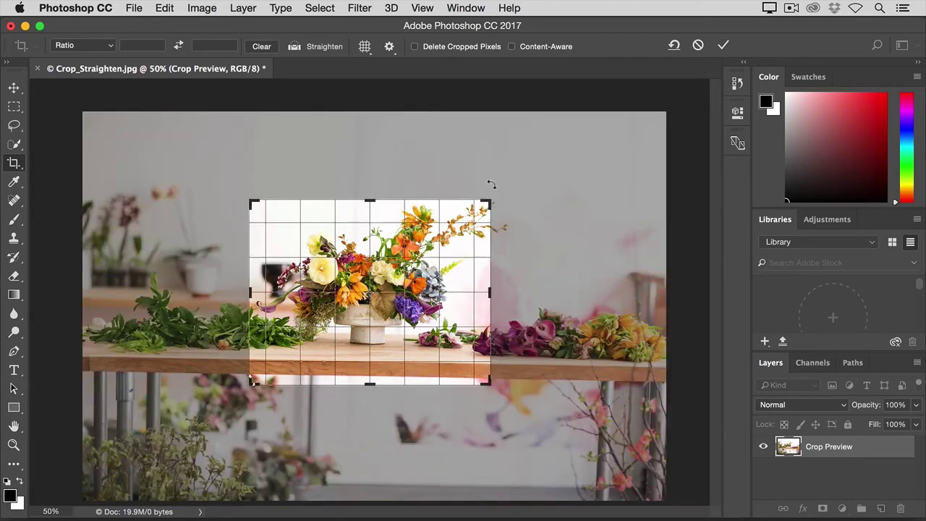
{"action": "left_click_drag", "start_coordinate": [491, 184], "coordinate": [489, 183]}
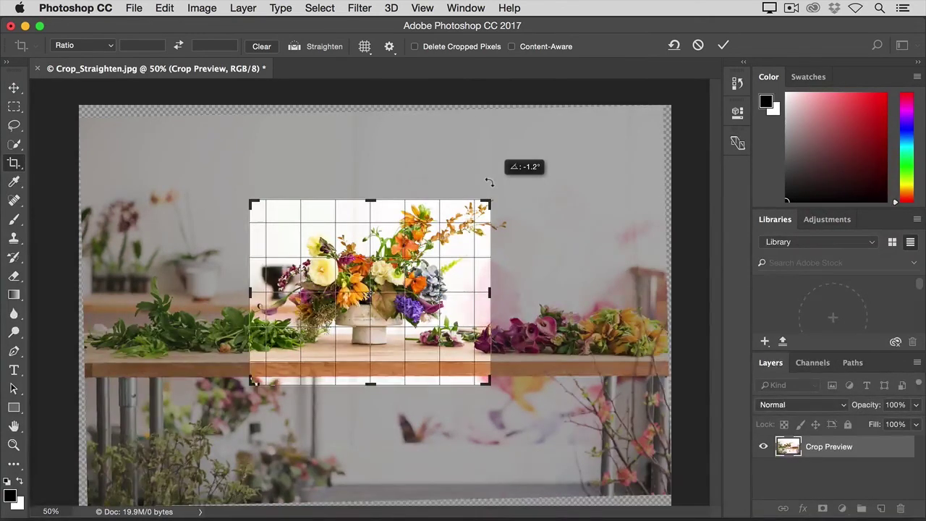
{"action": "left_click_drag", "start_coordinate": [489, 183], "coordinate": [489, 183]}
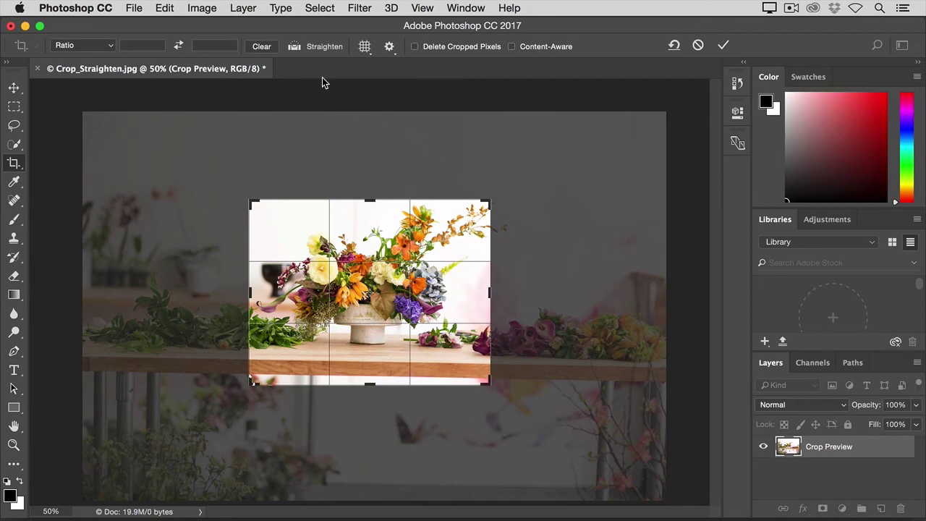
- Level the photo to about -1.1° by tracing the table edge with Straighten
{"action": "left_click", "coordinate": [295, 47]}
{"action": "left_click_drag", "start_coordinate": [427, 359], "coordinate": [317, 358]}
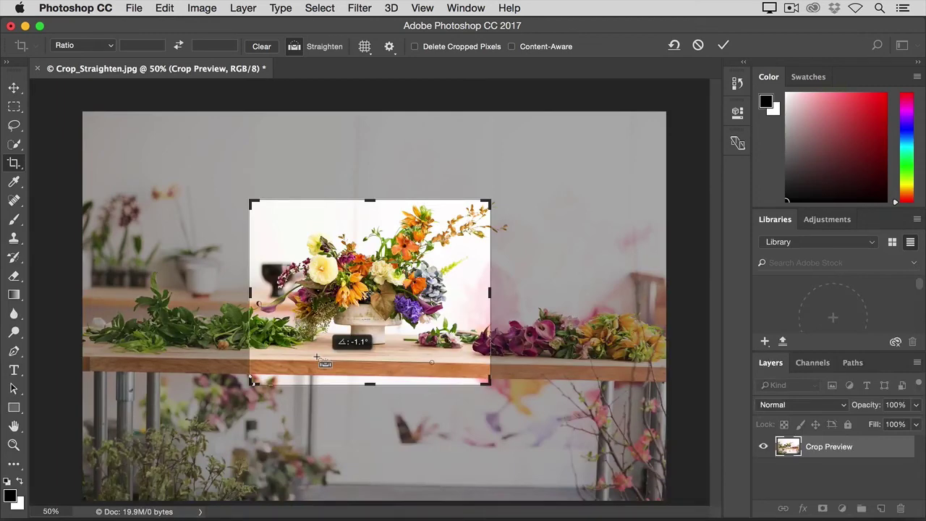
{"action": "left_click_drag", "start_coordinate": [316, 358], "coordinate": [316, 357]}
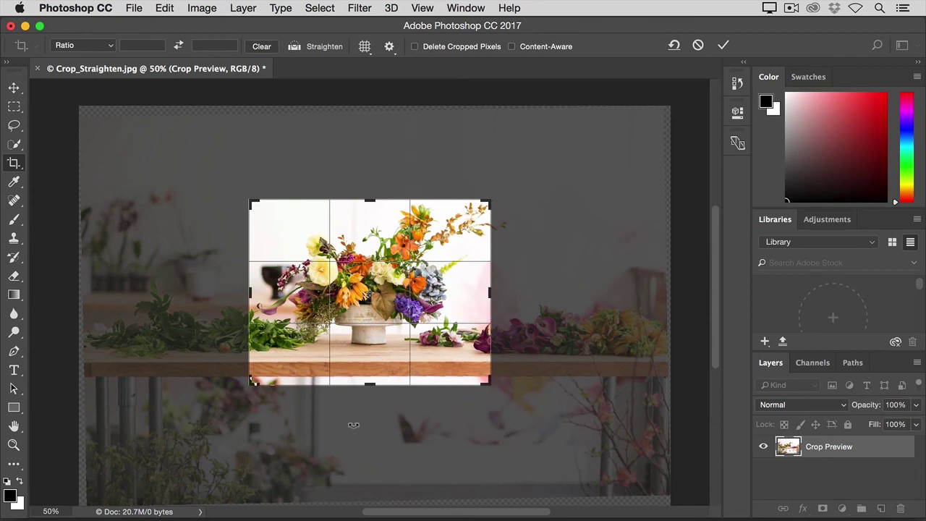
- Raise the crop's bottom edge to the tabletop and commit the straightened crop
{"action": "left_click_drag", "start_coordinate": [367, 379], "coordinate": [367, 372]}
{"action": "left_click_drag", "start_coordinate": [372, 315], "coordinate": [369, 316]}
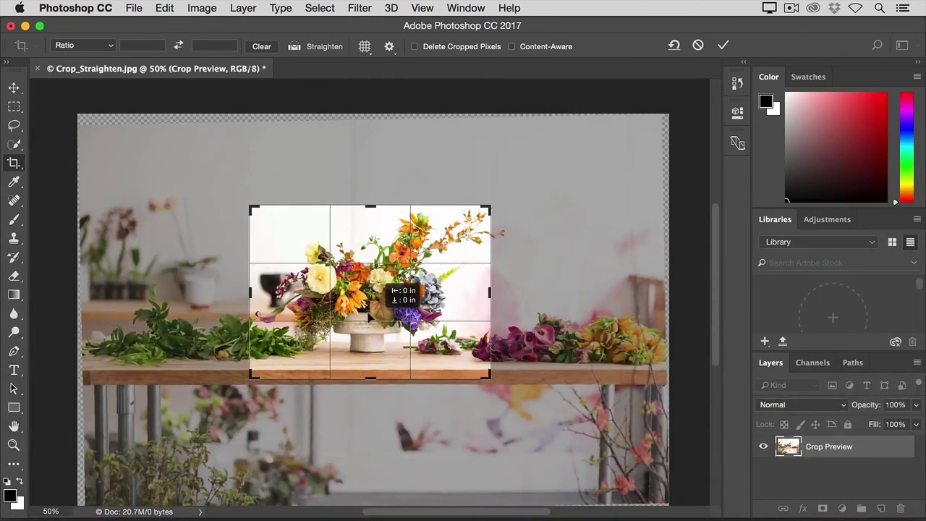
{"action": "left_click_drag", "start_coordinate": [369, 316], "coordinate": [370, 318]}
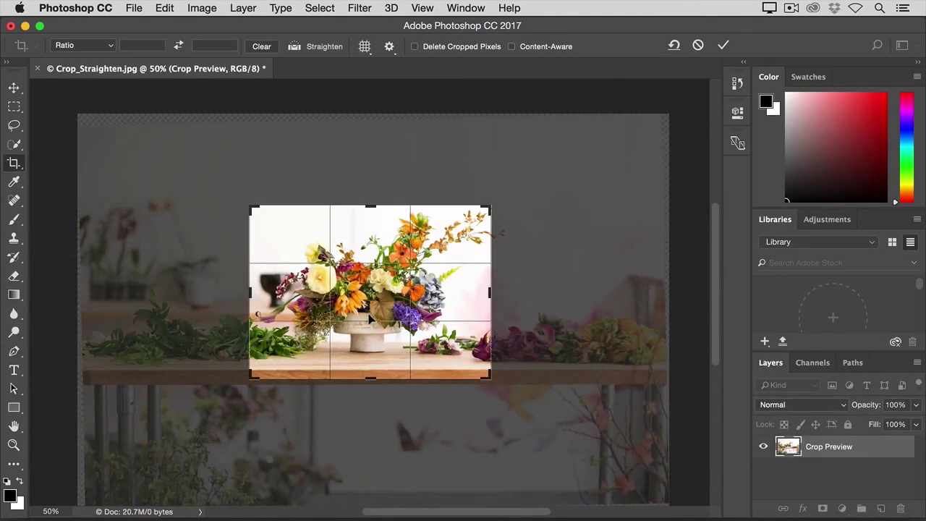
{"action": "left_click", "coordinate": [721, 47]}
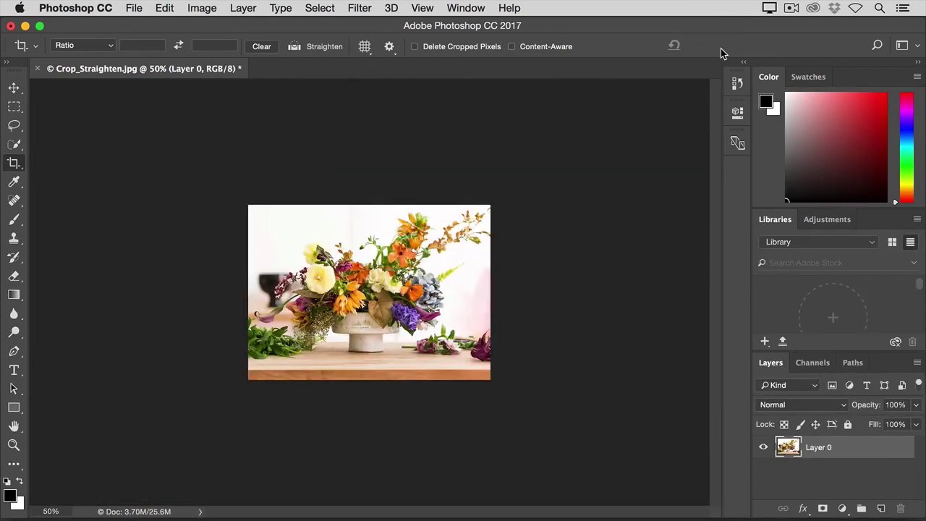